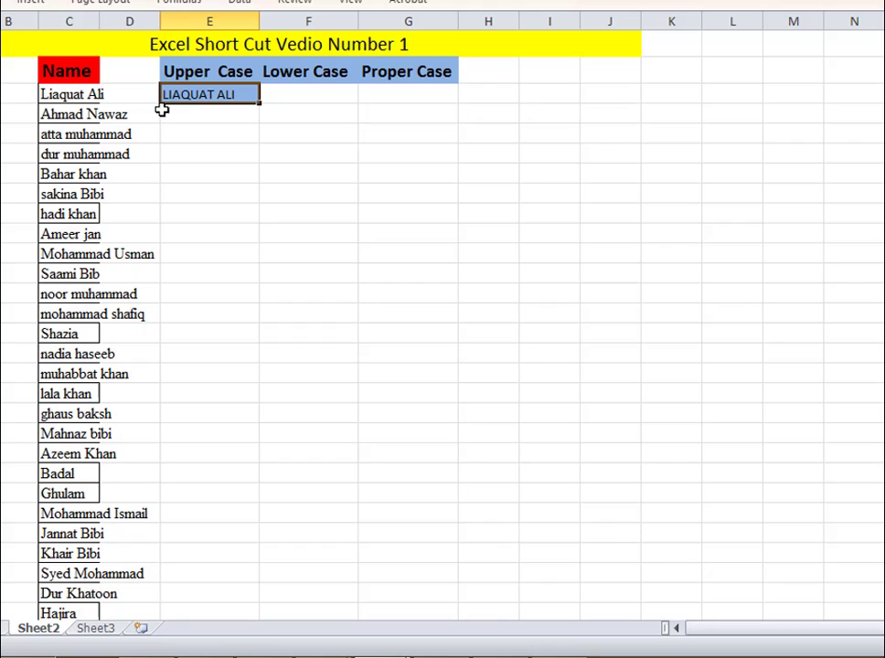
Step: Replace the content of E3 with =UPPER(C3) and fill the formula down the Upper Case column for all names
{"action": "key", "text": "Delete"}
{"action": "type", "text": "="}
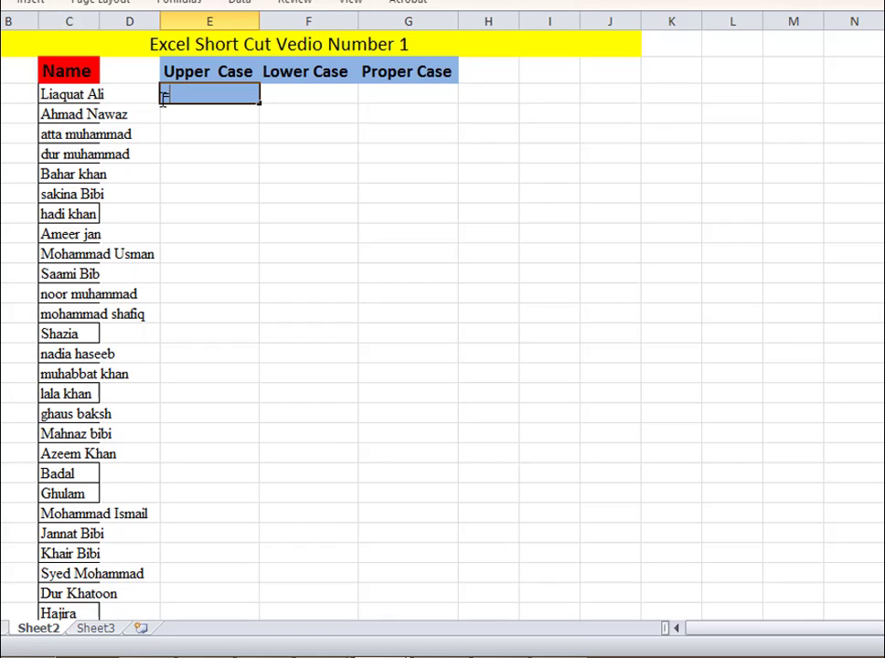
{"action": "type", "text": "upp"}
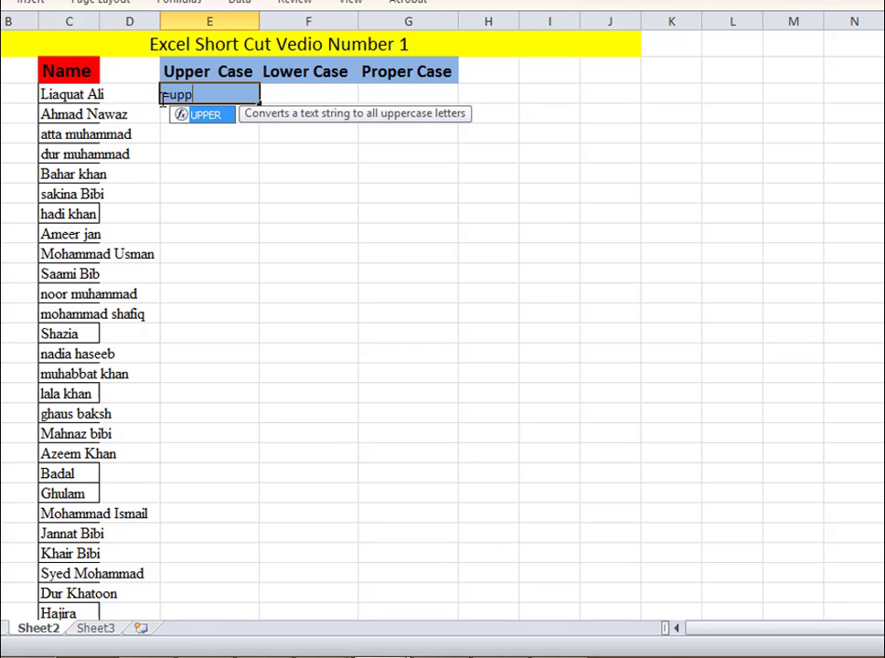
{"action": "double_click", "coordinate": [205, 115]}
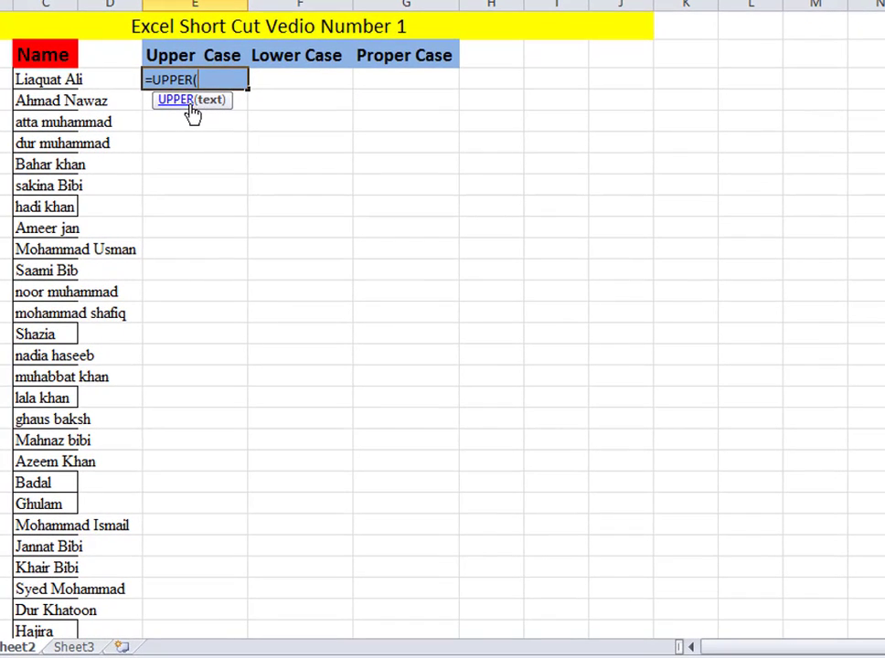
{"action": "left_click", "coordinate": [43, 81]}
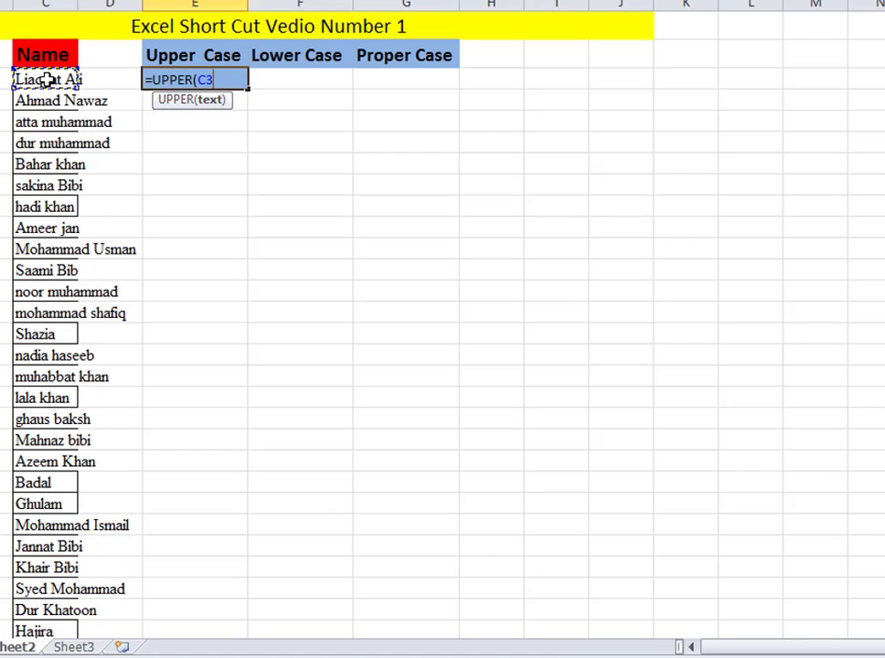
{"action": "type", "text": ")"}
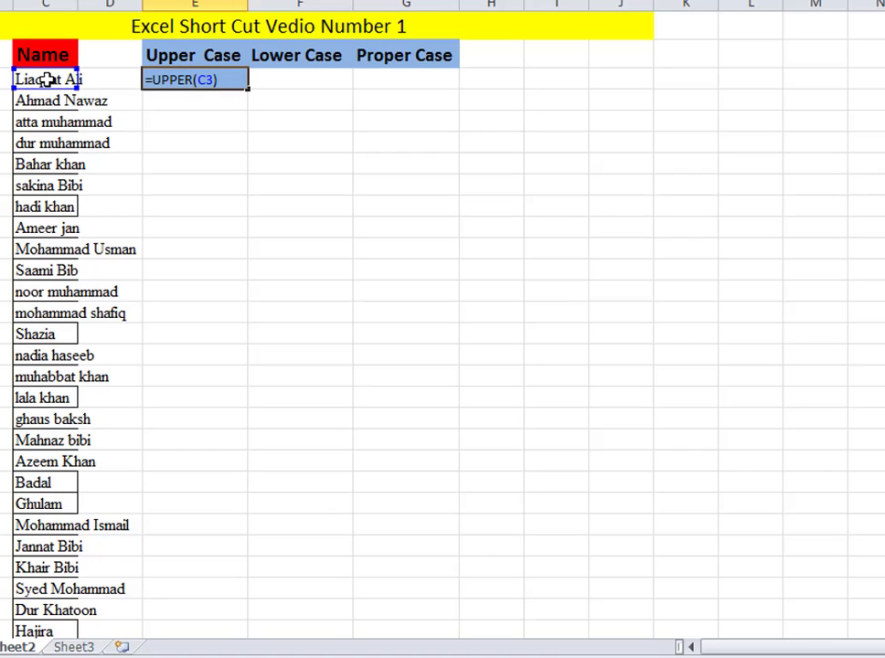
{"action": "key", "text": "Return"}
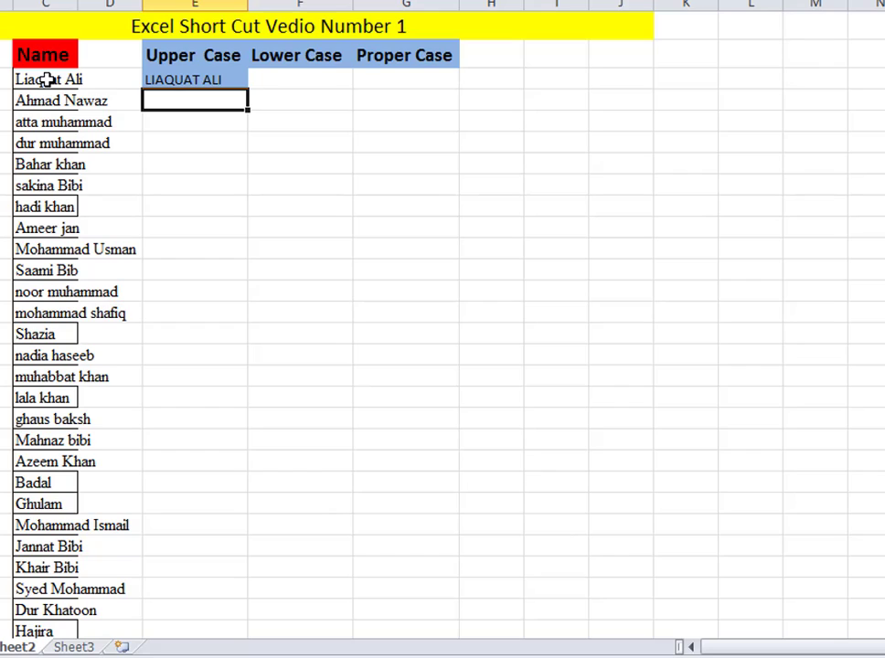
{"action": "left_click", "coordinate": [174, 80]}
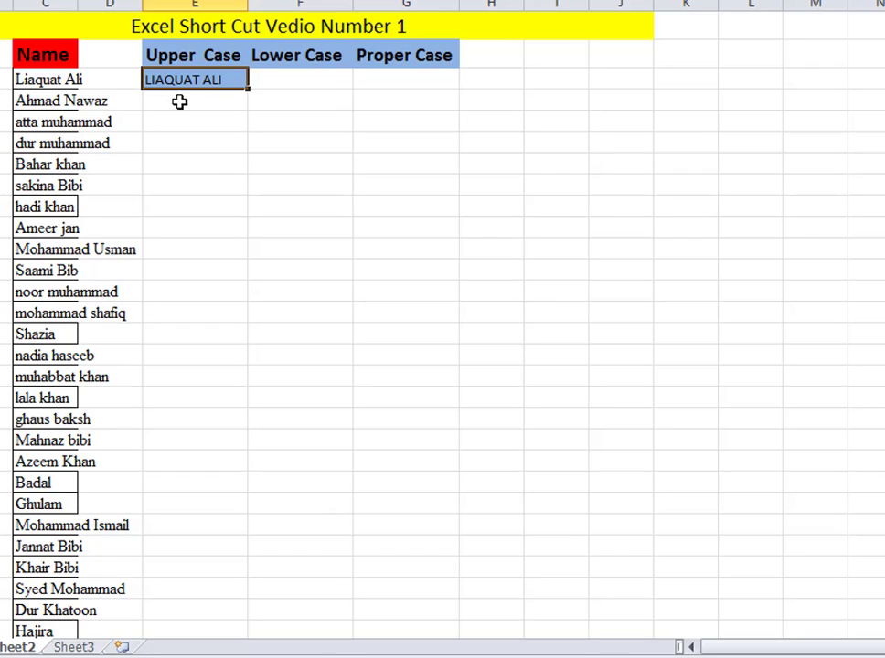
{"action": "double_click", "coordinate": [247, 93]}
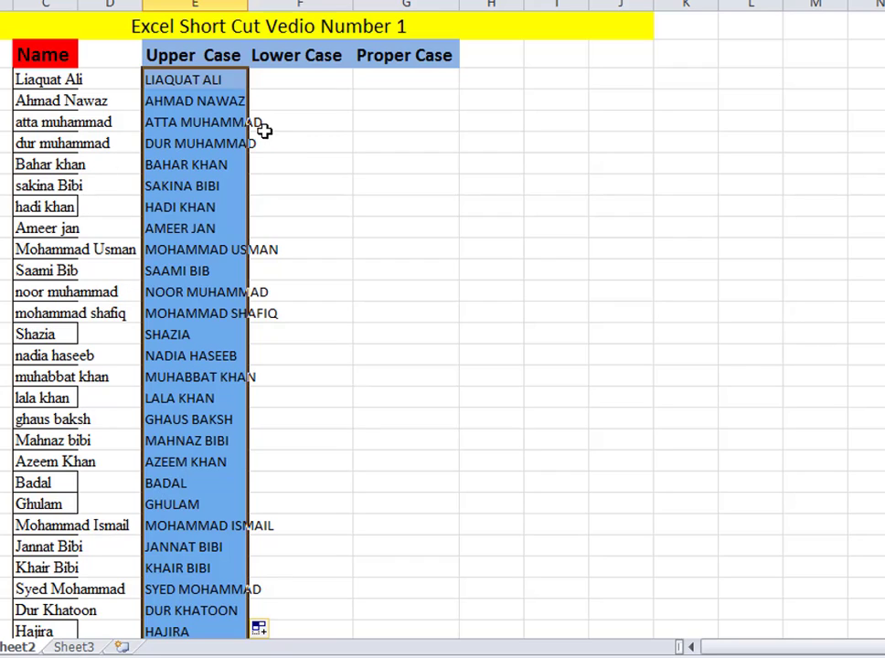
Step: Convert the Upper Case column's formulas from E3 down to static text by copying them and pasting values in place
{"action": "left_click", "coordinate": [179, 83]}
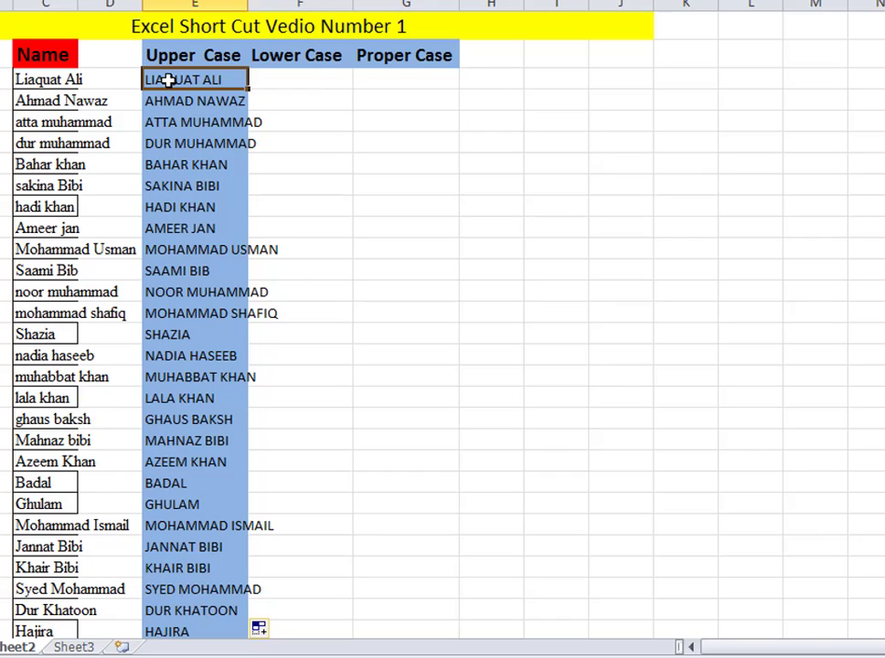
{"action": "key", "text": "ctrl+shift+Down"}
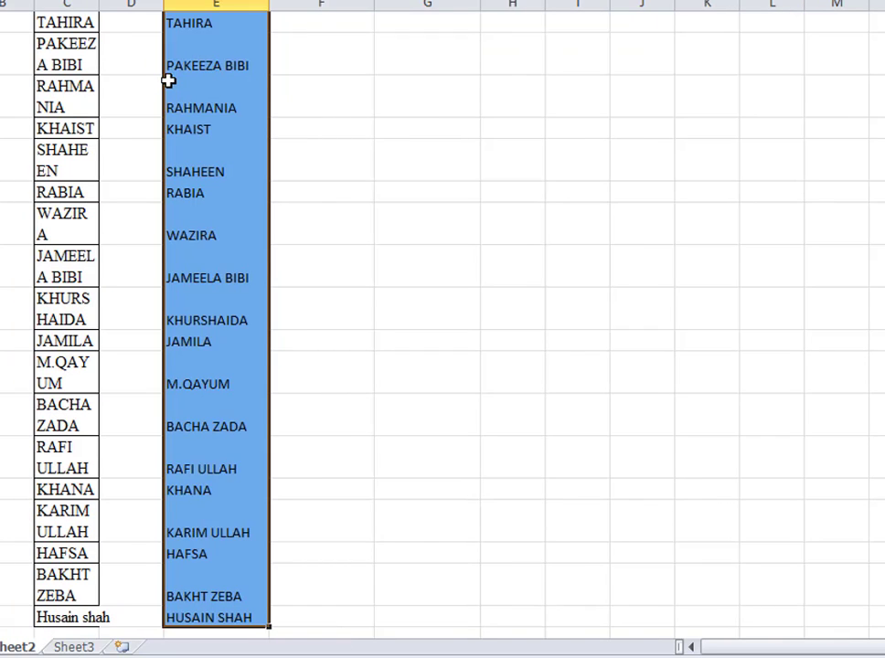
{"action": "key", "text": "ctrl+c"}
{"action": "scroll", "coordinate": [442, 319], "scroll_direction": "up", "scroll_amount": 20}
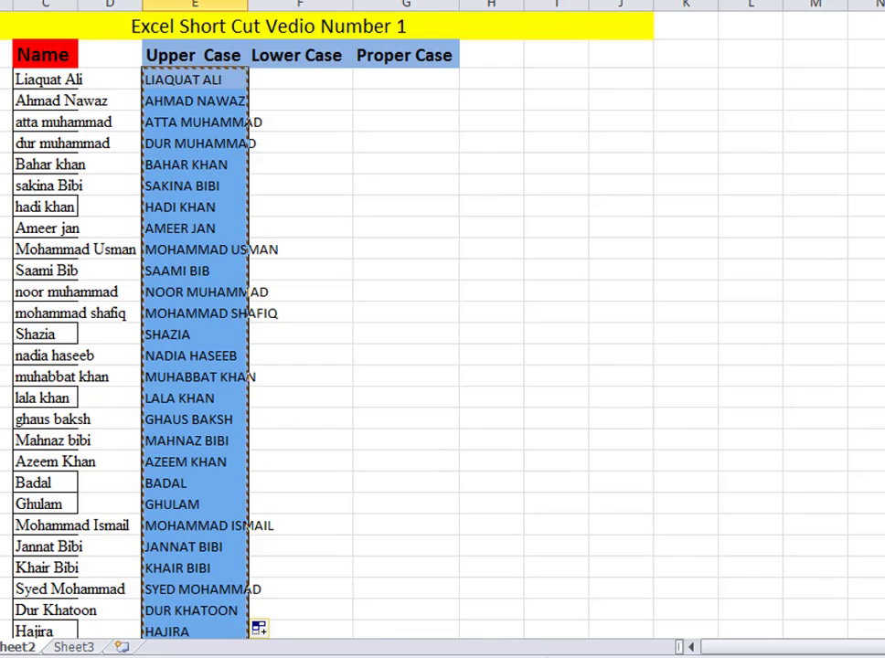
{"action": "right_click", "coordinate": [170, 90]}
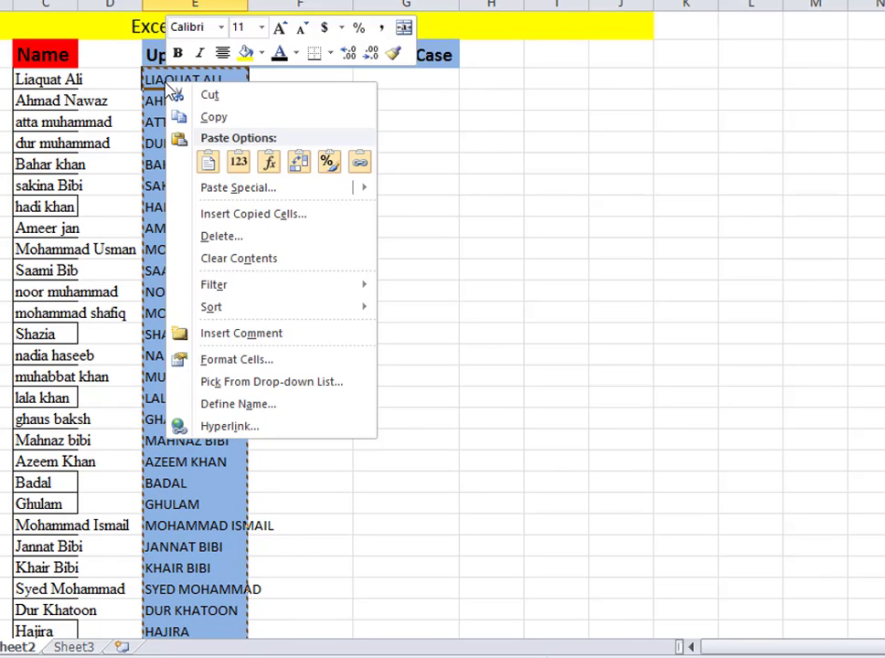
{"action": "left_click", "coordinate": [238, 162]}
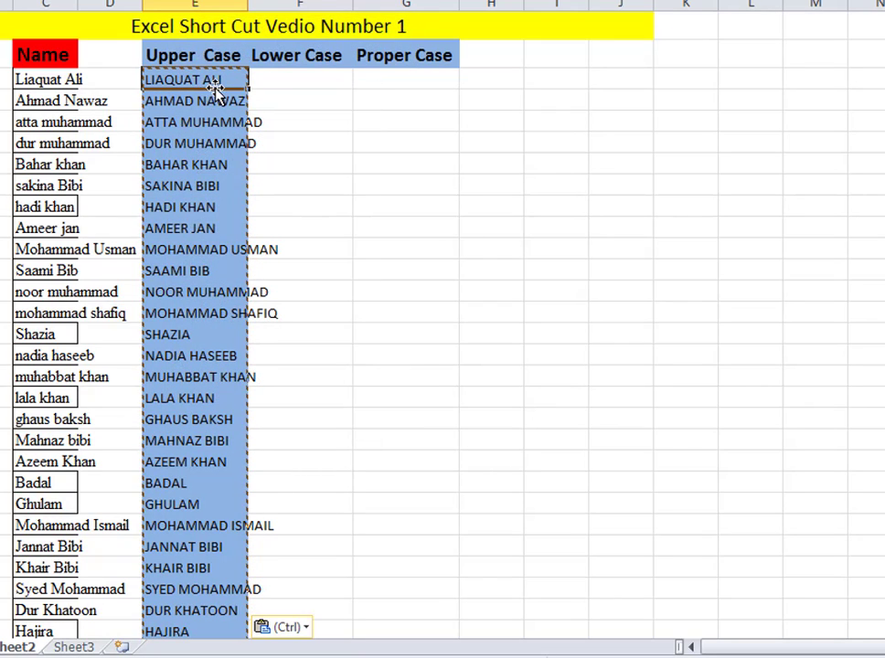
{"action": "key", "text": "Return"}
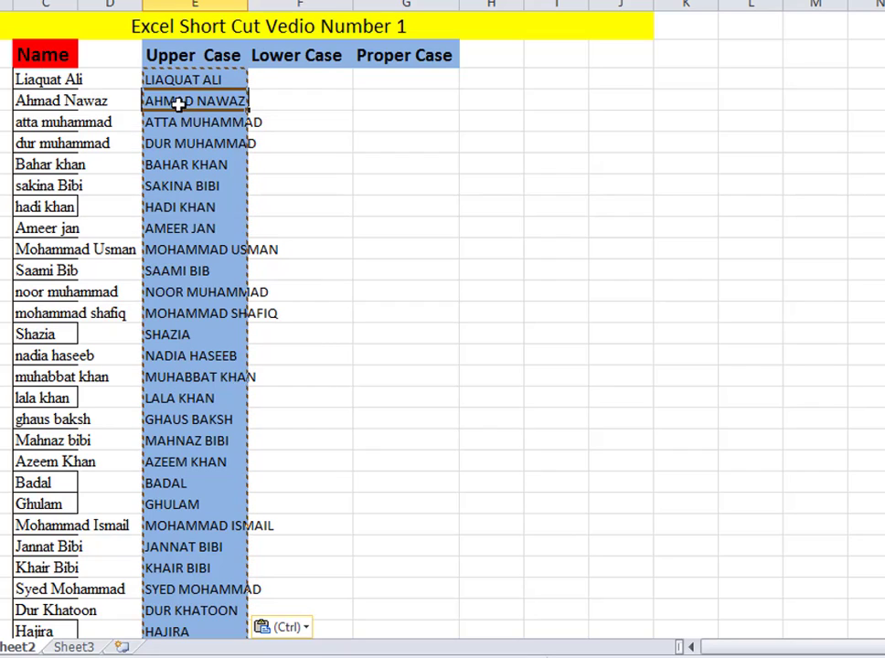
{"action": "key", "text": "Return"}
{"action": "key", "text": "shift+Return"}
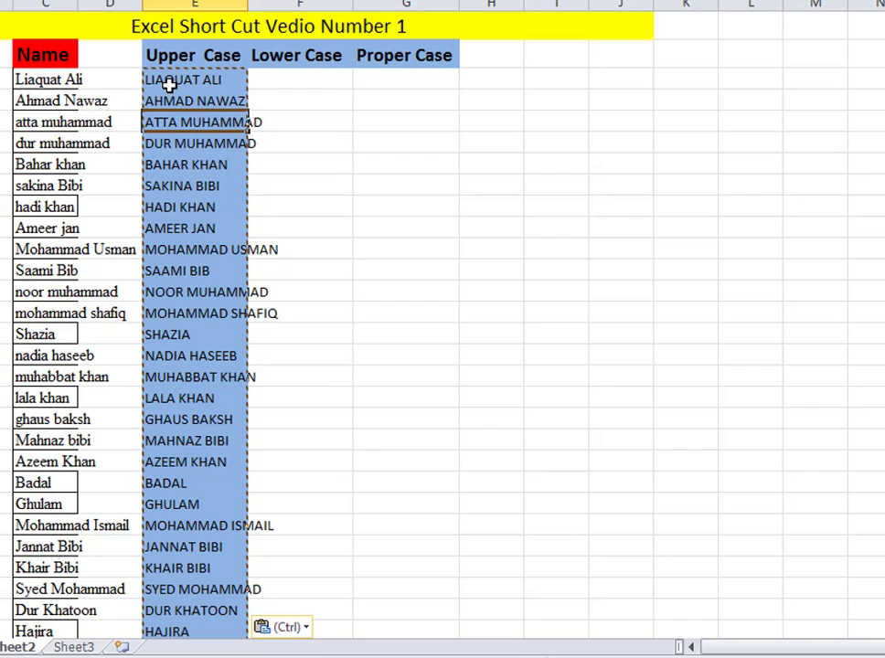
{"action": "key", "text": "shift+Return"}
{"action": "key", "text": "Return"}
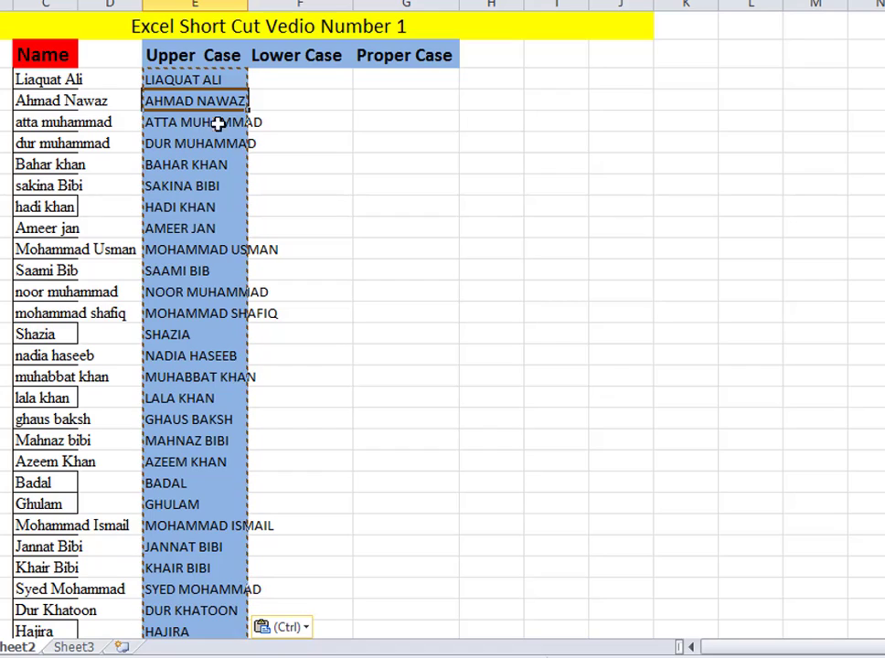
Step: Enter =LOWER(C3) in F3 and fill the formula down the Lower Case column for all names
{"action": "left_click", "coordinate": [288, 80]}
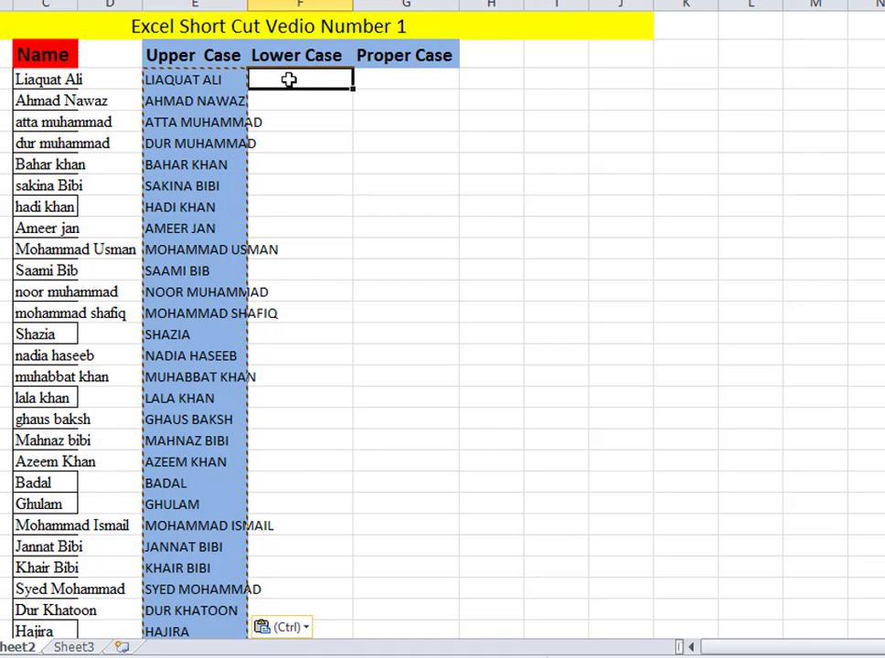
{"action": "key", "text": "Escape"}
{"action": "type", "text": "="}
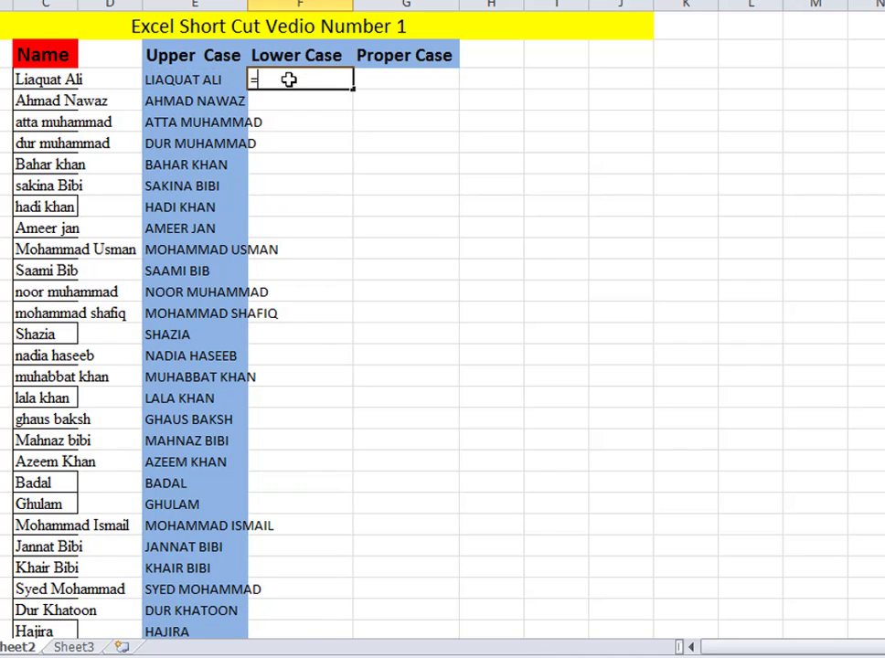
{"action": "type", "text": "l"}
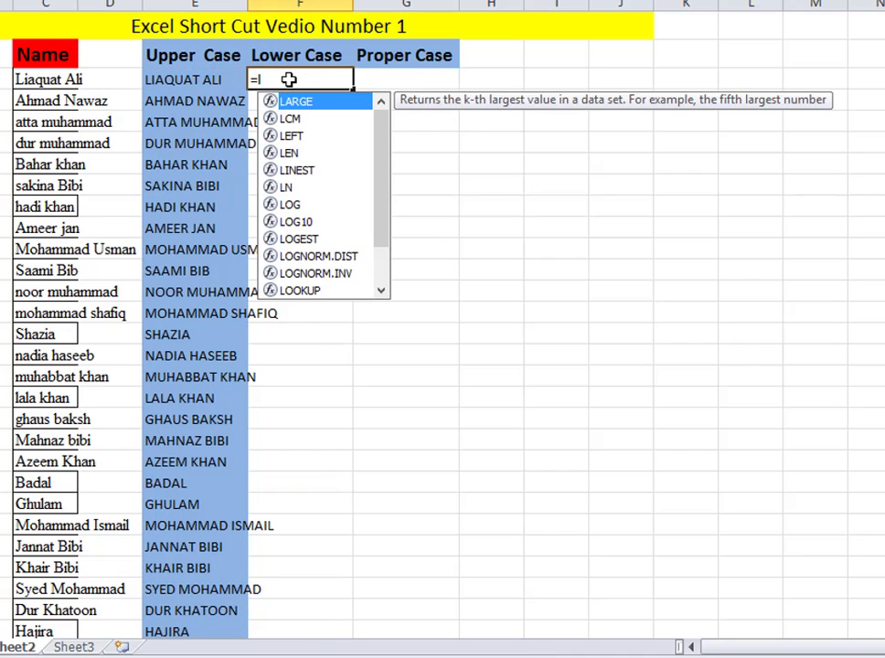
{"action": "type", "text": "ow"}
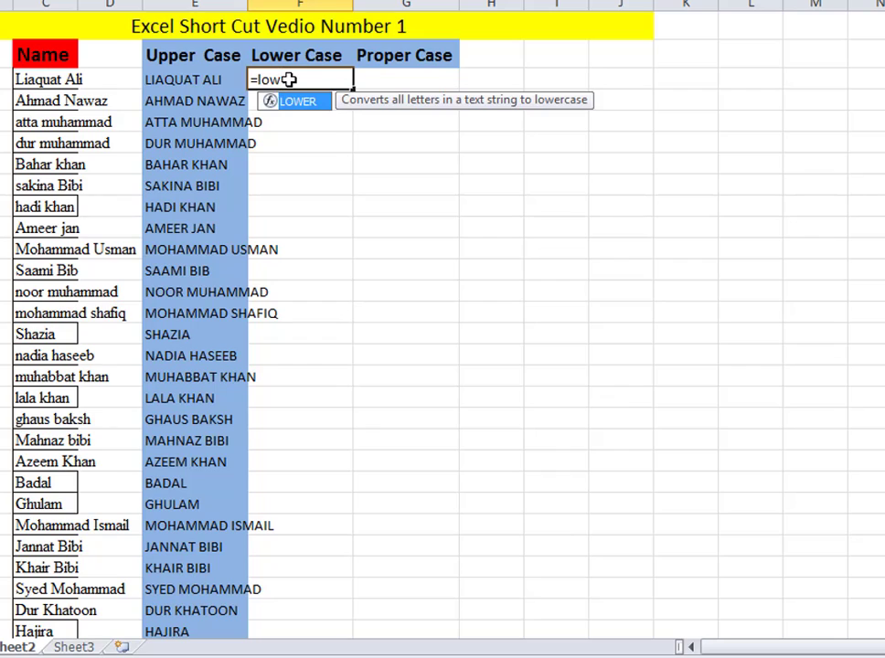
{"action": "double_click", "coordinate": [295, 103]}
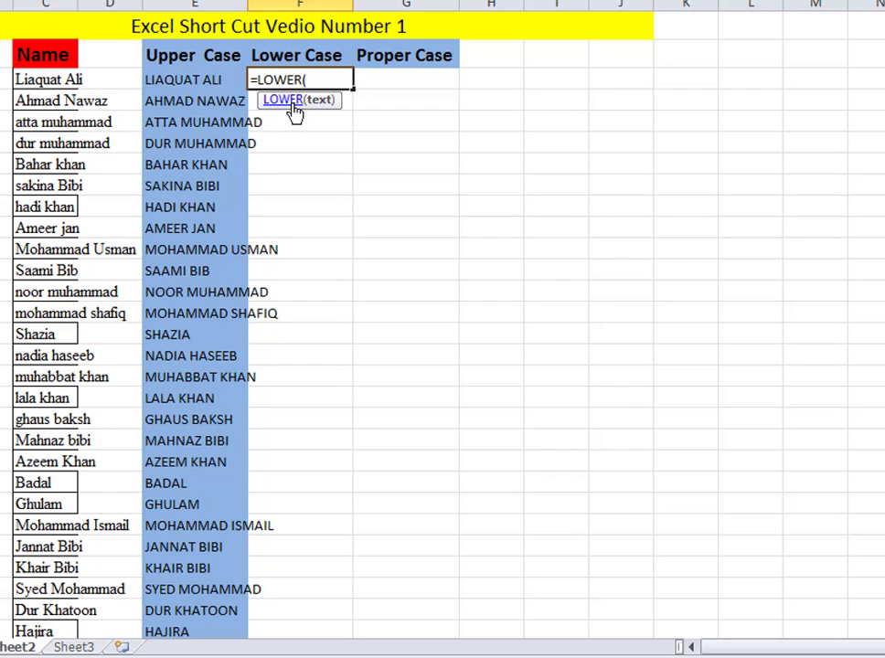
{"action": "left_click", "coordinate": [75, 80]}
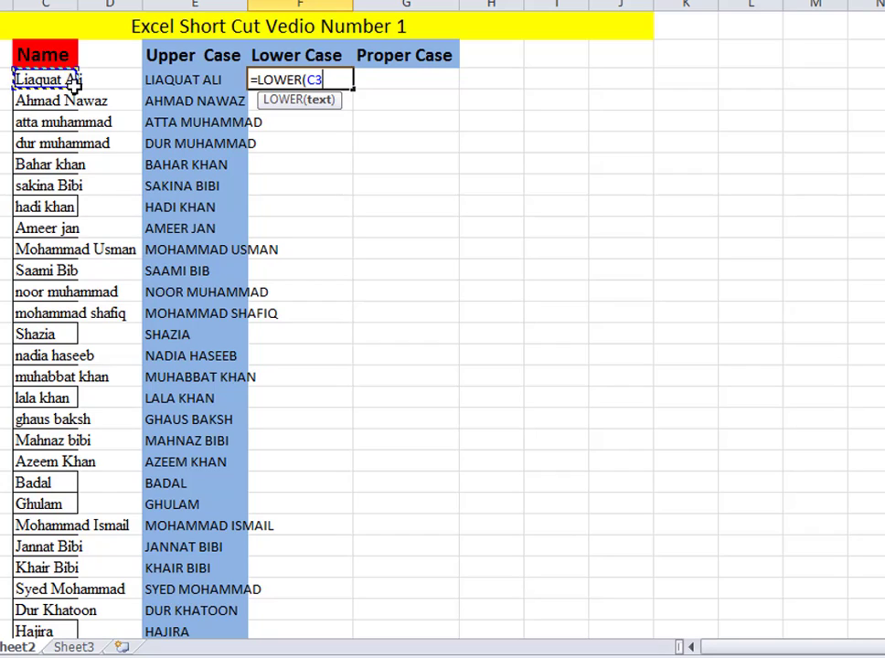
{"action": "type", "text": ")"}
{"action": "key", "text": "Return"}
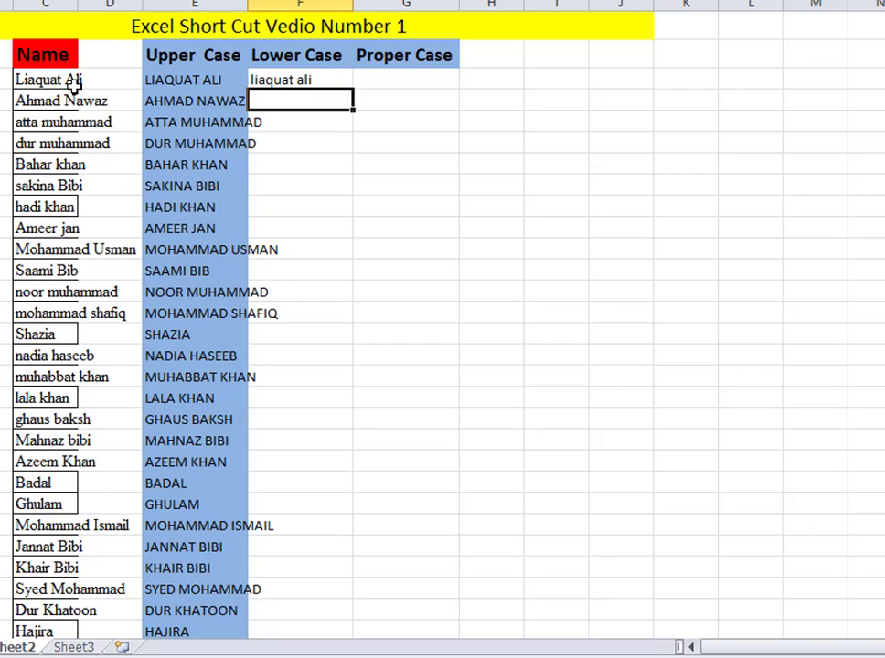
{"action": "left_click", "coordinate": [290, 79]}
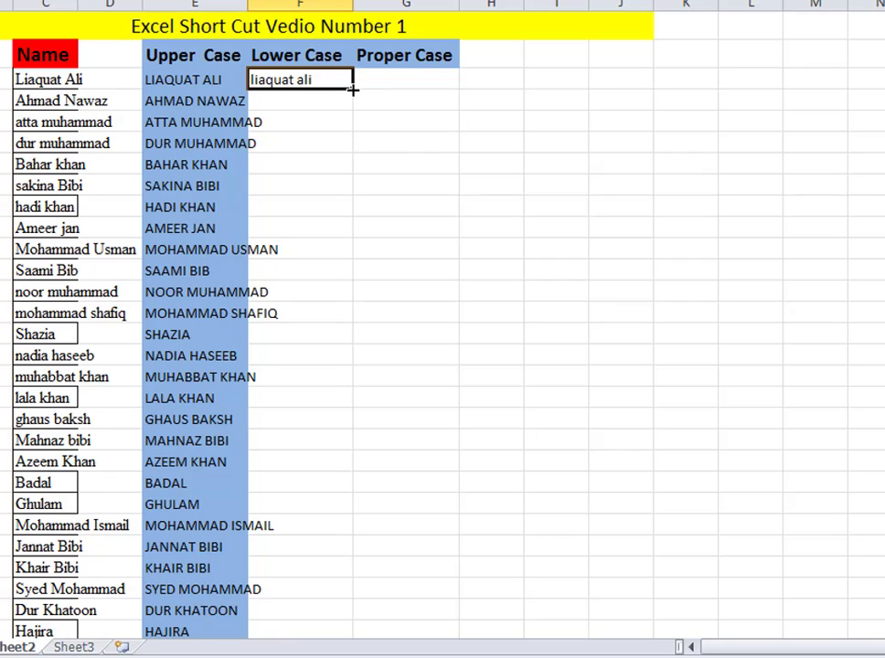
{"action": "double_click", "coordinate": [352, 89]}
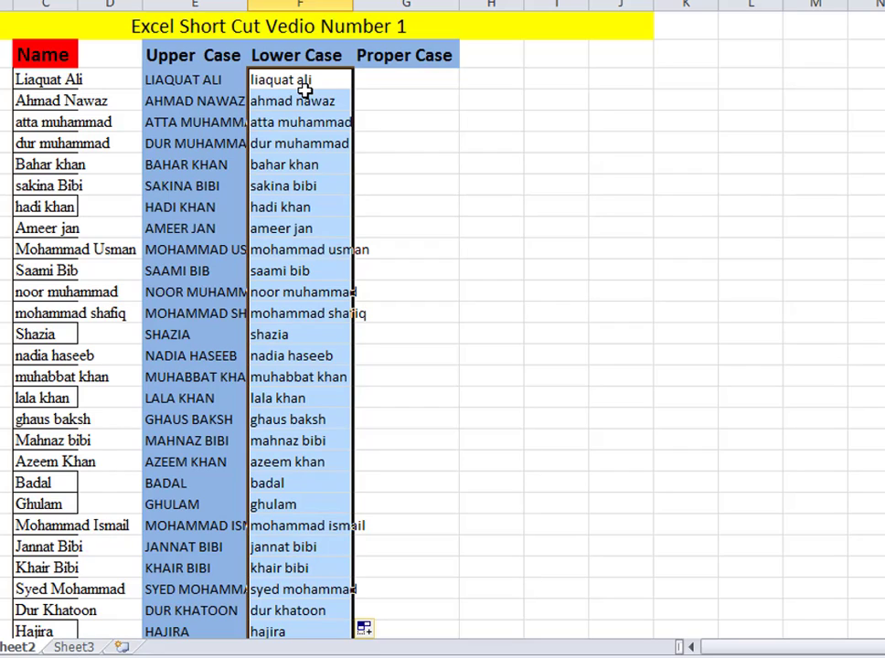
Step: Enter =PROPER(C3) in G3 and fill the formula down the Proper Case column for all names
{"action": "left_click", "coordinate": [382, 81]}
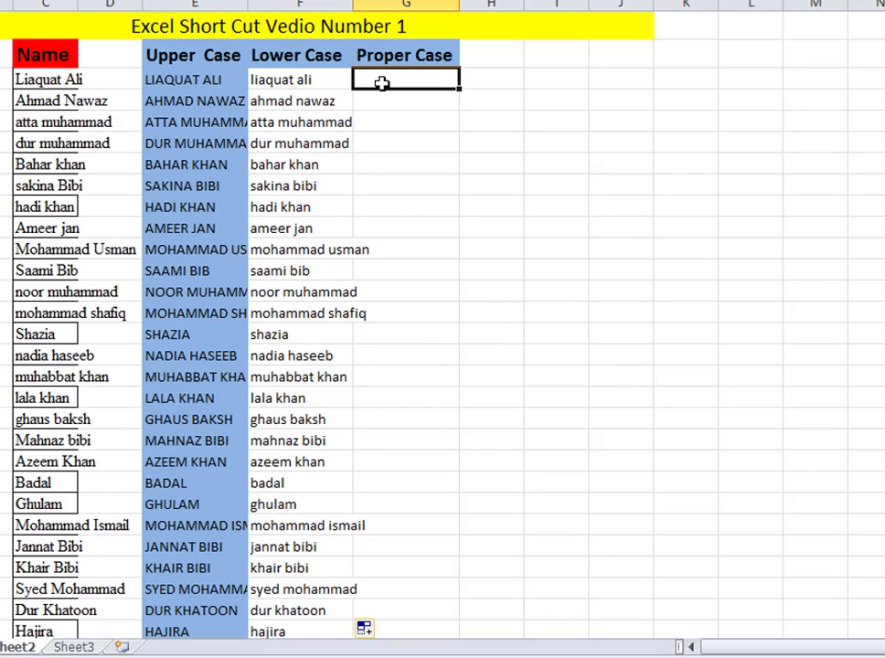
{"action": "type", "text": "=p"}
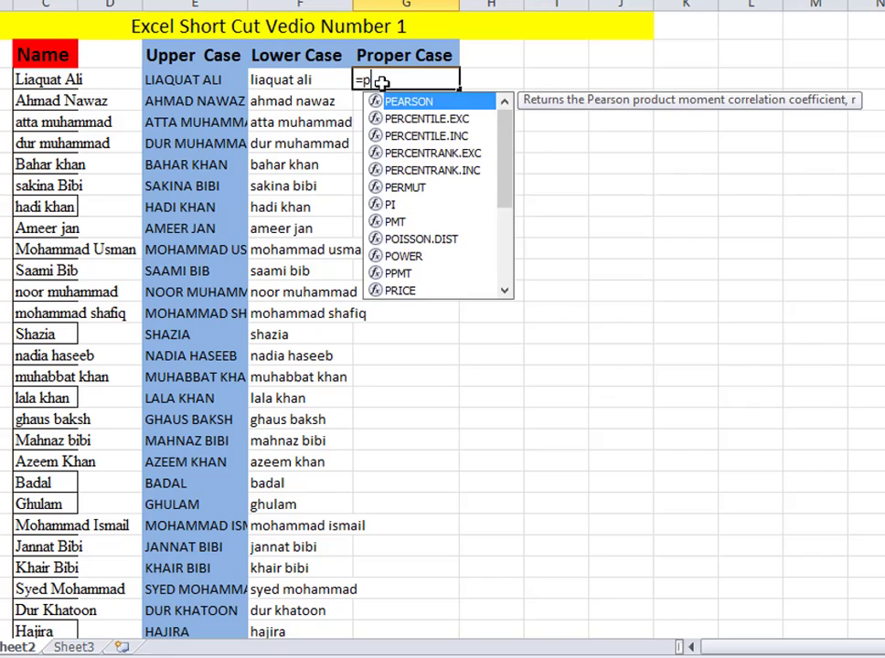
{"action": "type", "text": "ro"}
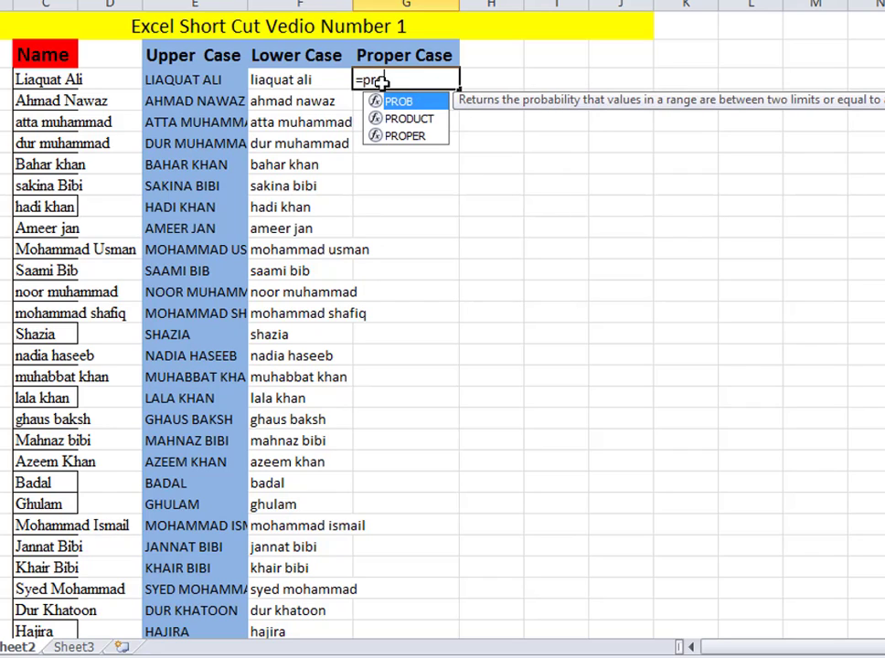
{"action": "double_click", "coordinate": [408, 135]}
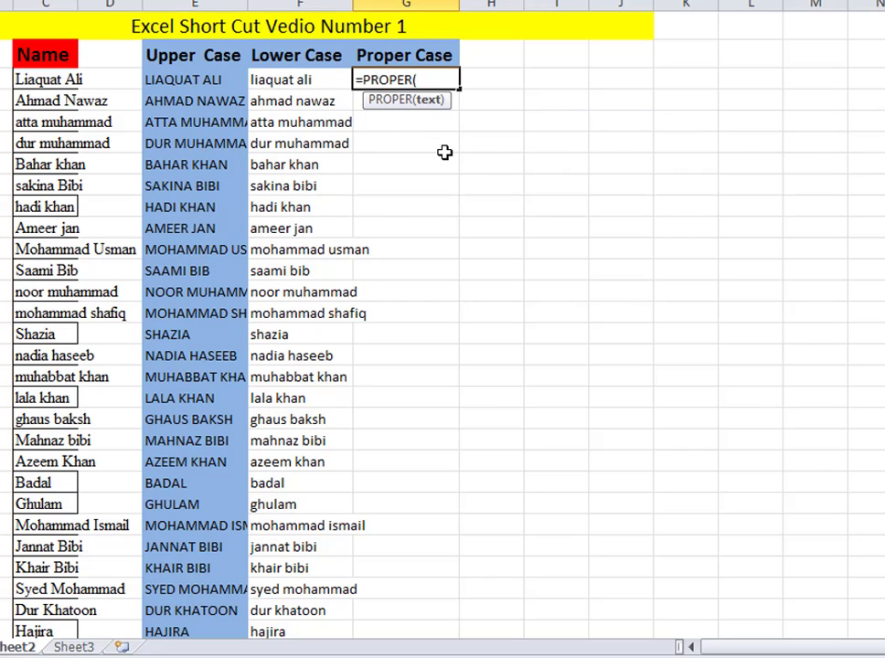
{"action": "left_click", "coordinate": [52, 80]}
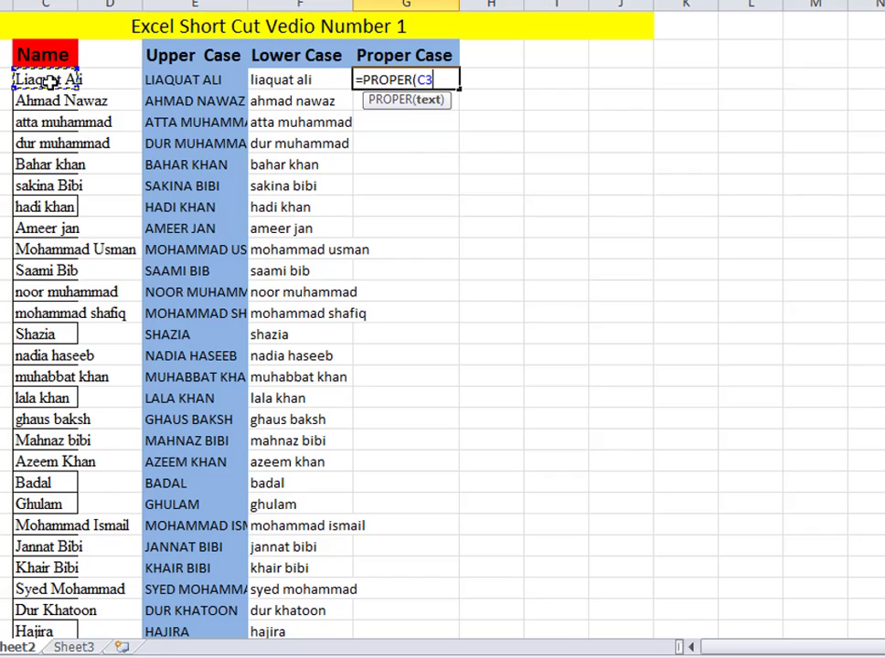
{"action": "type", "text": ")"}
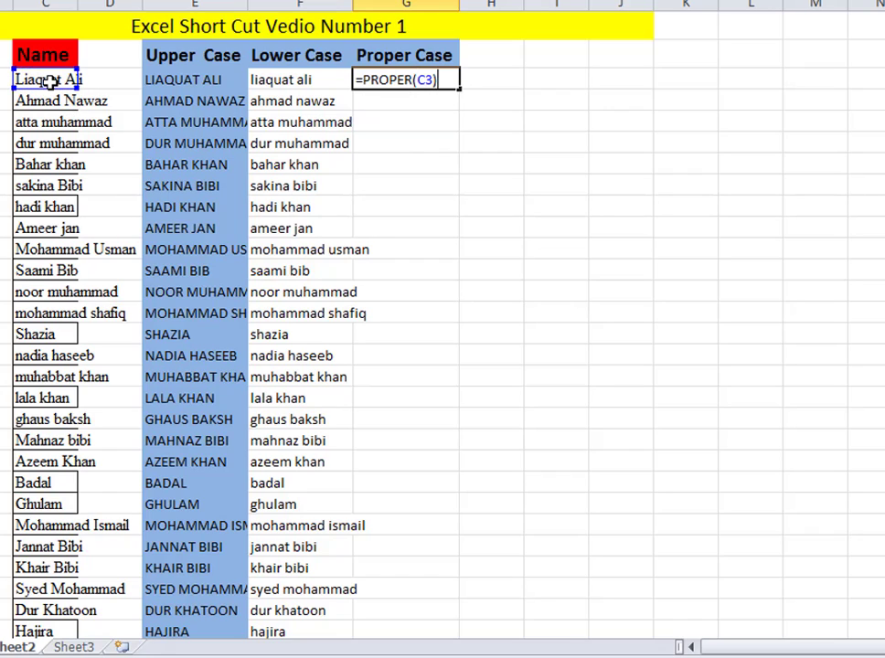
{"action": "key", "text": "Return"}
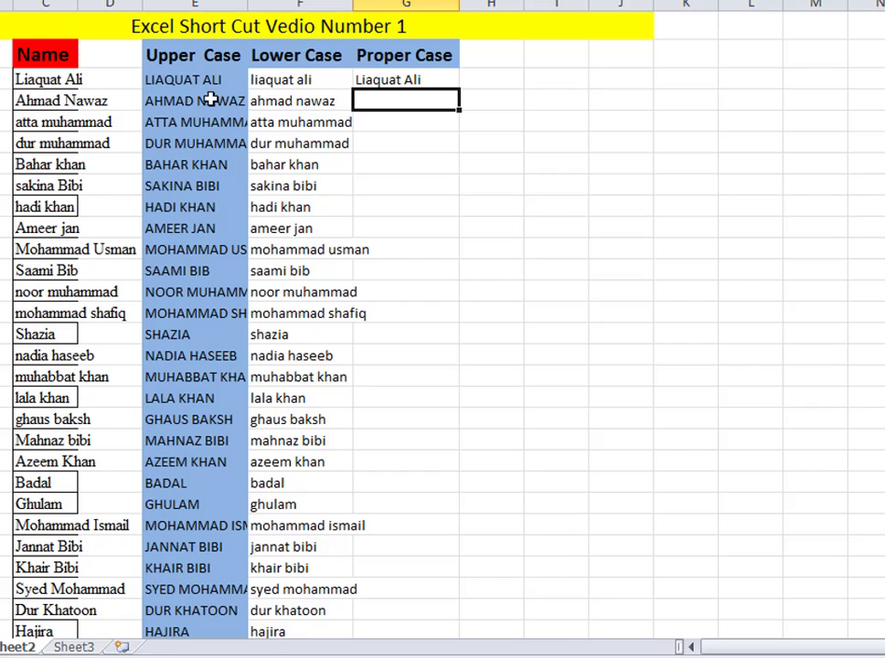
{"action": "left_click", "coordinate": [404, 80]}
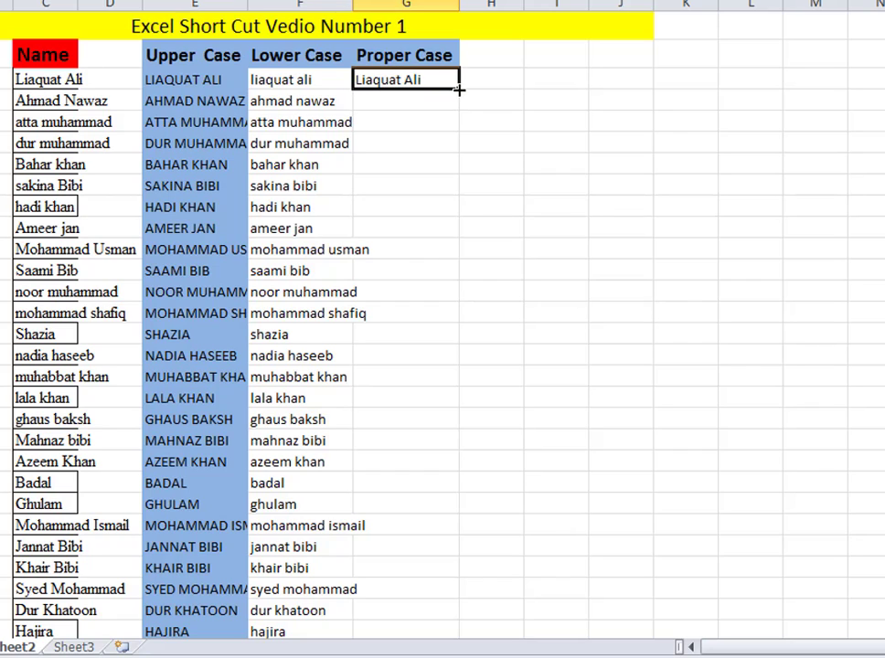
{"action": "double_click", "coordinate": [458, 90]}
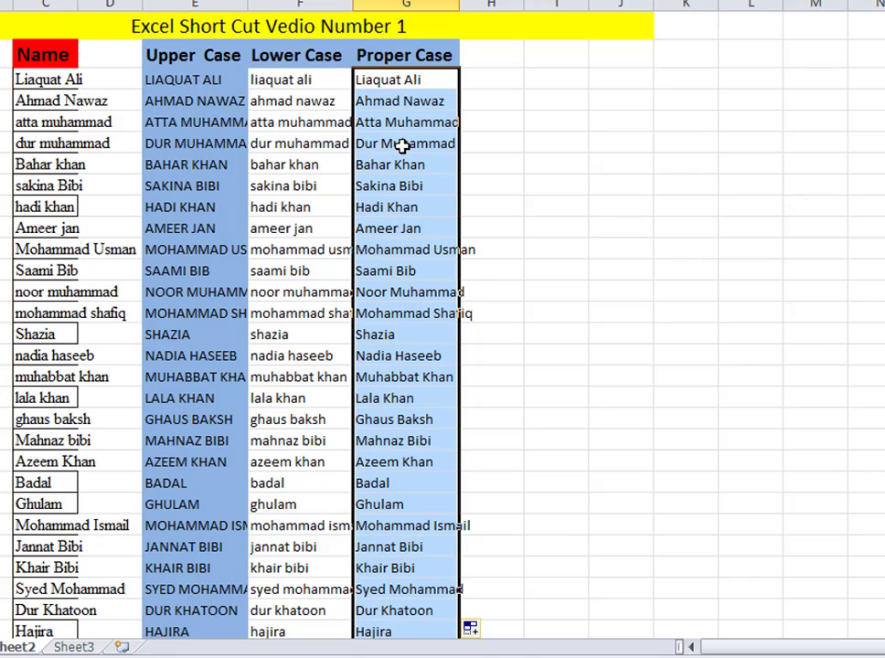
{"action": "left_click", "coordinate": [361, 144]}
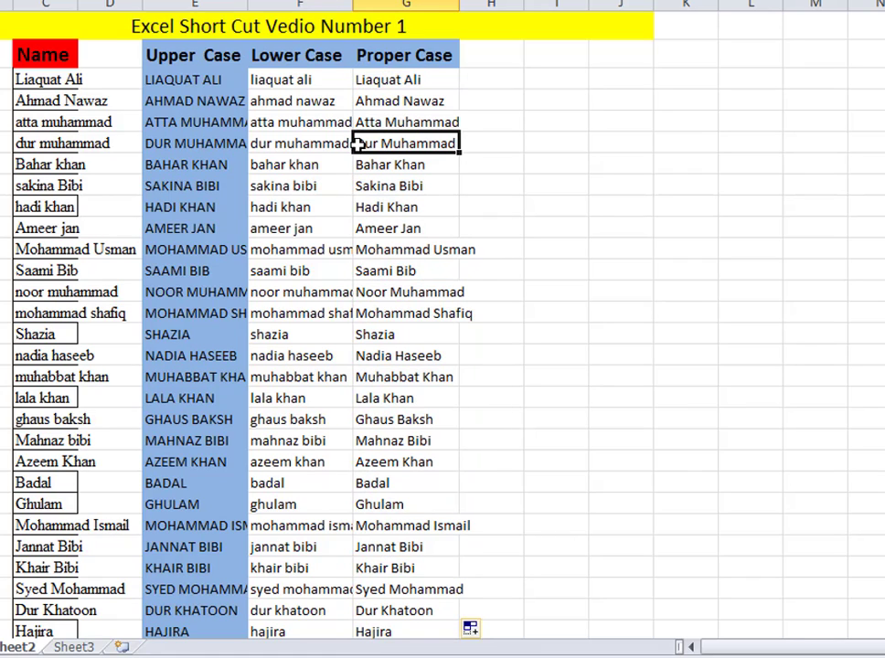